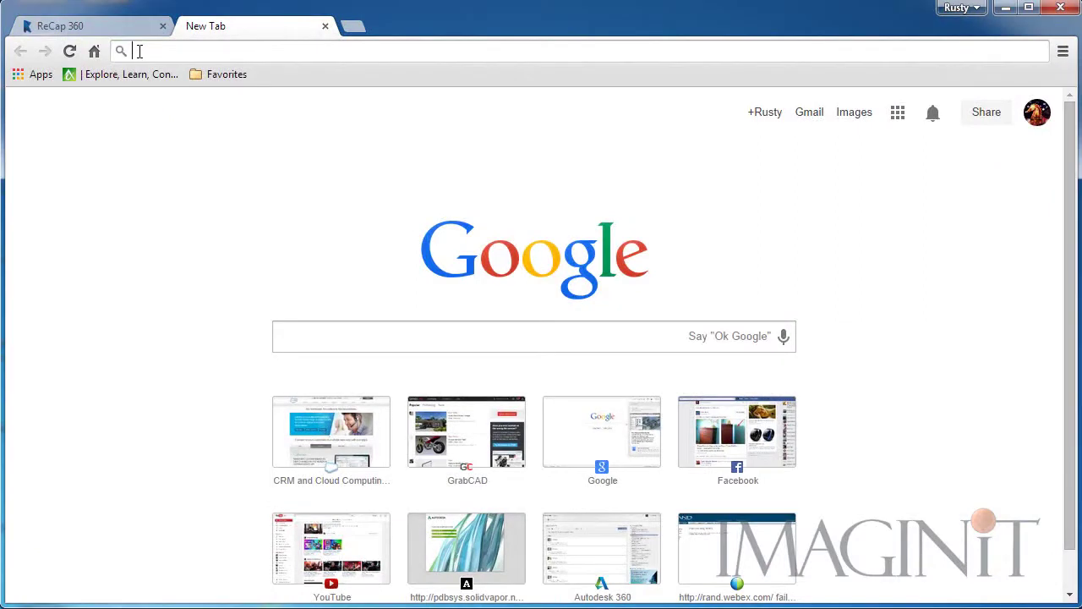
- Create a ReCap 360 photo project named Generator at Ultra quality, exporting ipm and rcs
{"action": "type", "text": "360.autodesk.com"}
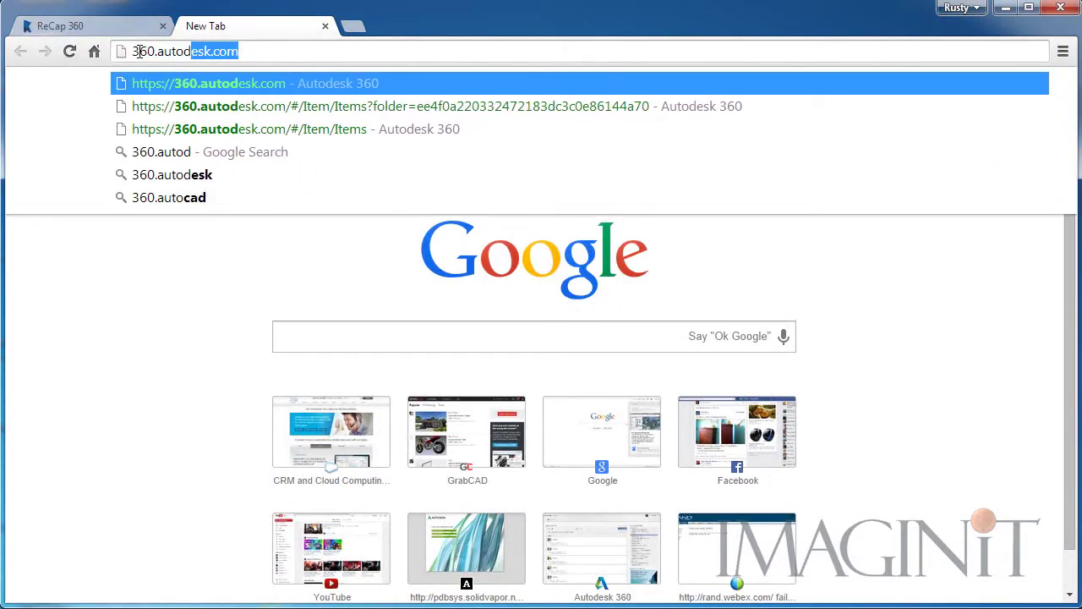
{"action": "key", "text": "Return"}
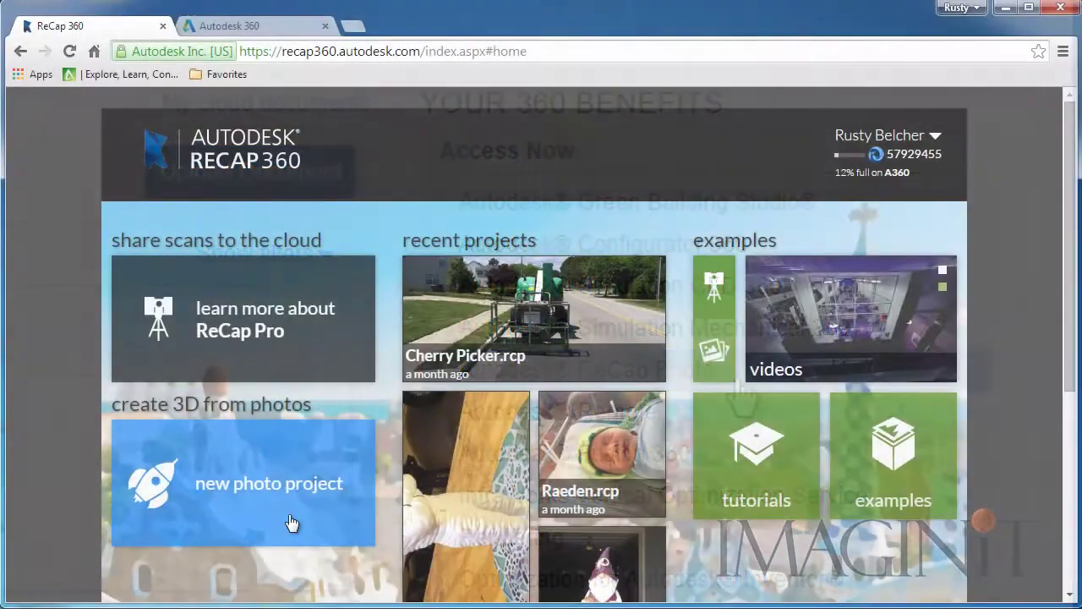
{"action": "left_click", "coordinate": [331, 499]}
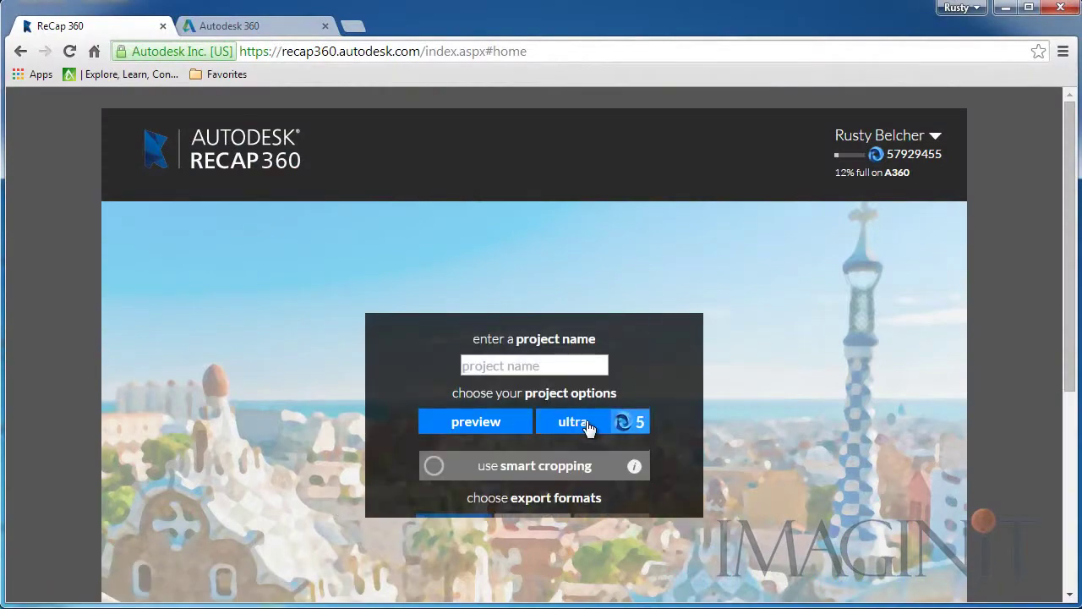
{"action": "left_click", "coordinate": [589, 429]}
{"action": "left_click", "coordinate": [507, 330]}
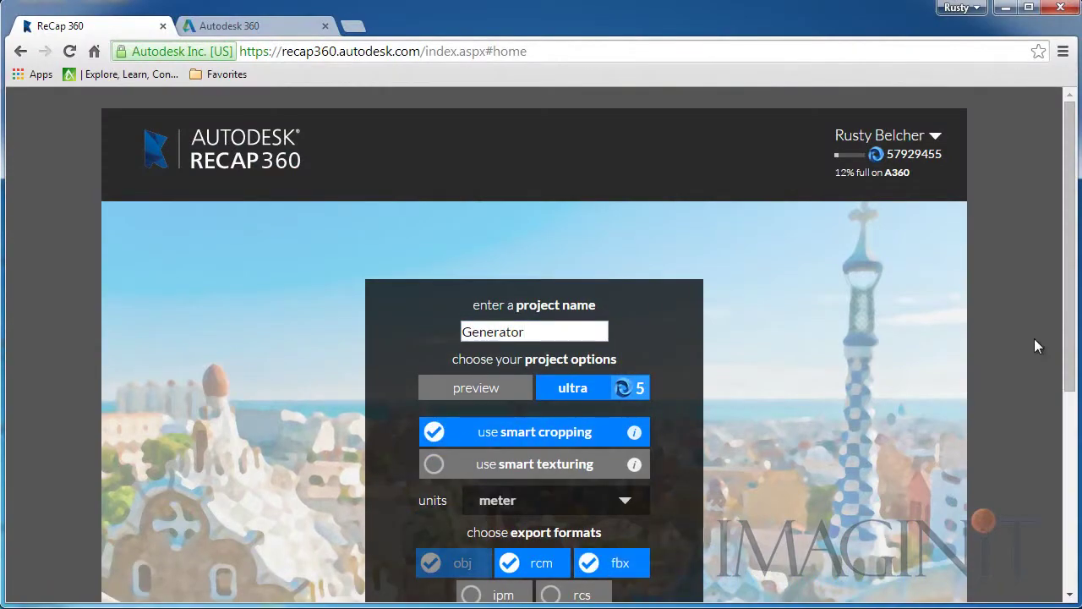
{"action": "scroll", "coordinate": [1034, 346], "scroll_direction": "down", "scroll_amount": 2}
{"action": "left_click", "coordinate": [473, 470]}
{"action": "left_click", "coordinate": [551, 470]}
{"action": "left_click", "coordinate": [681, 524]}
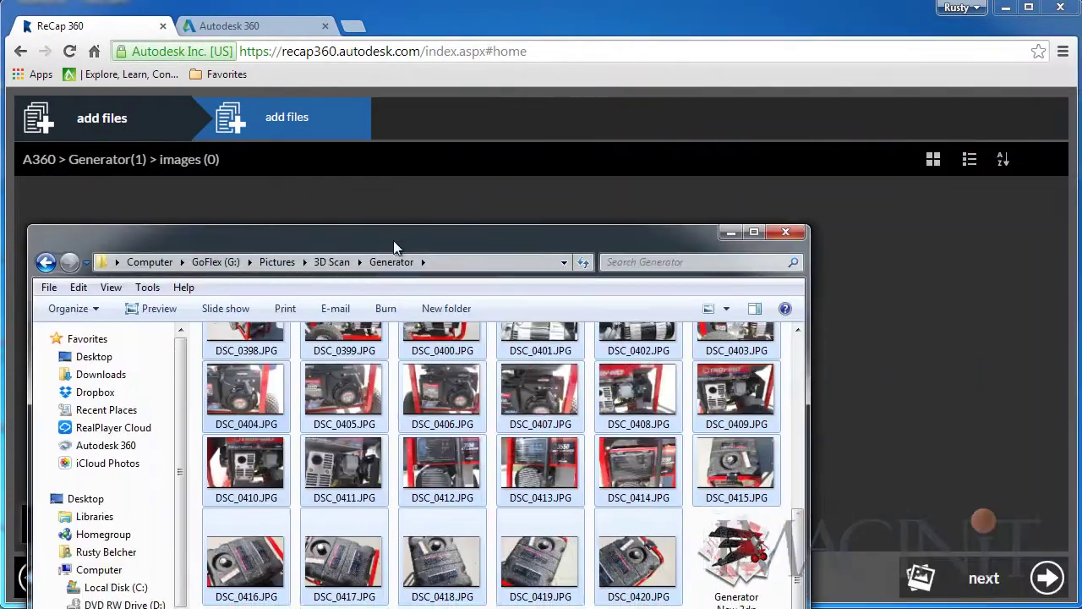
- Upload all 51 generator photos into the project and proceed
{"action": "scroll", "coordinate": [801, 415], "scroll_direction": "up", "scroll_amount": 5}
{"action": "key", "text": "ctrl+a"}
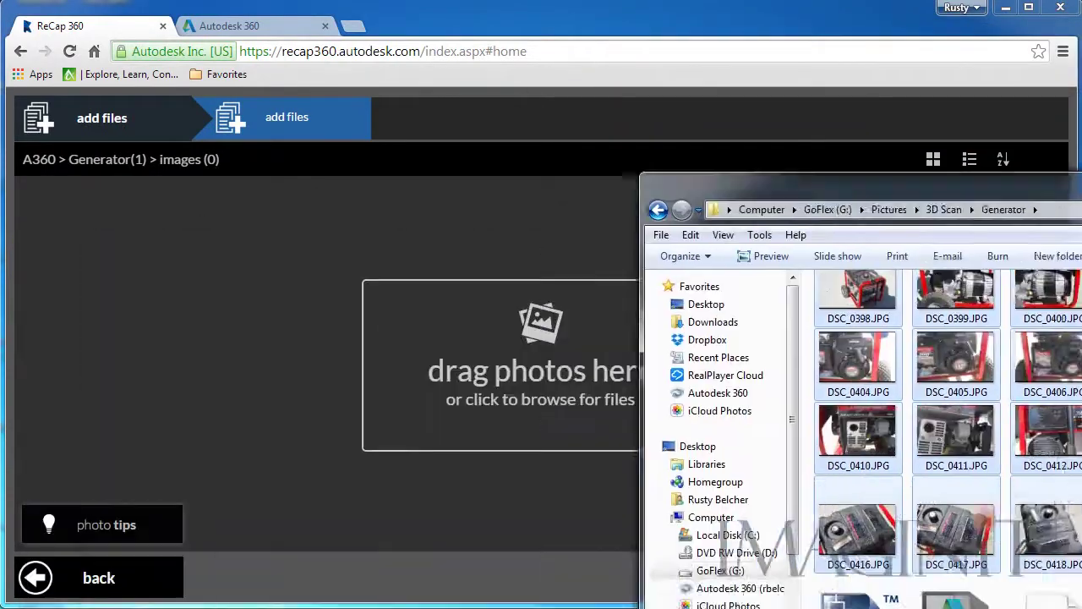
{"action": "left_click_drag", "start_coordinate": [845, 411], "coordinate": [554, 396]}
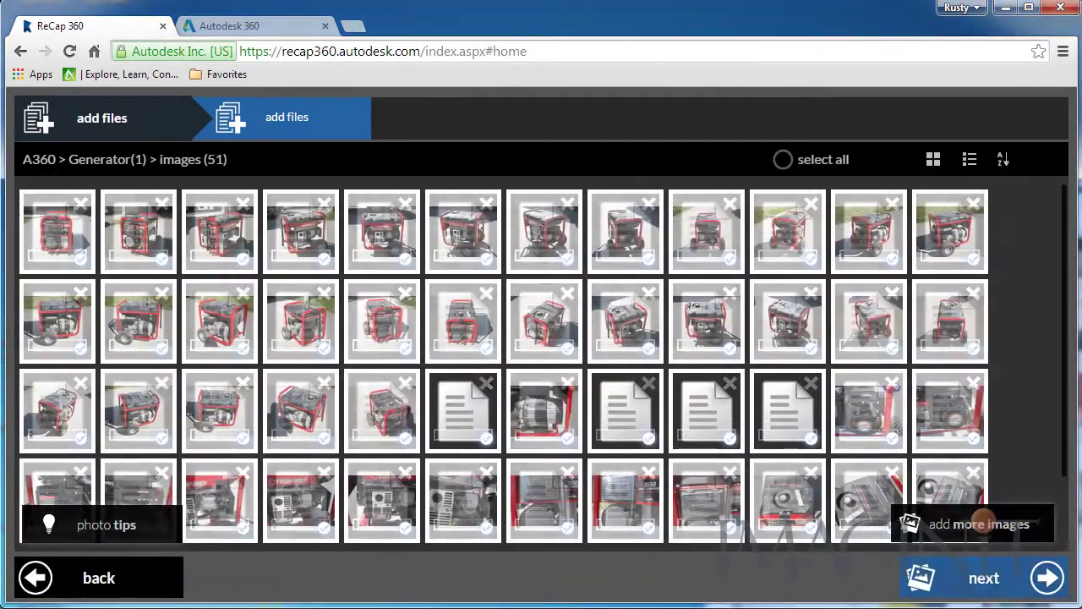
{"action": "left_click", "coordinate": [983, 577]}
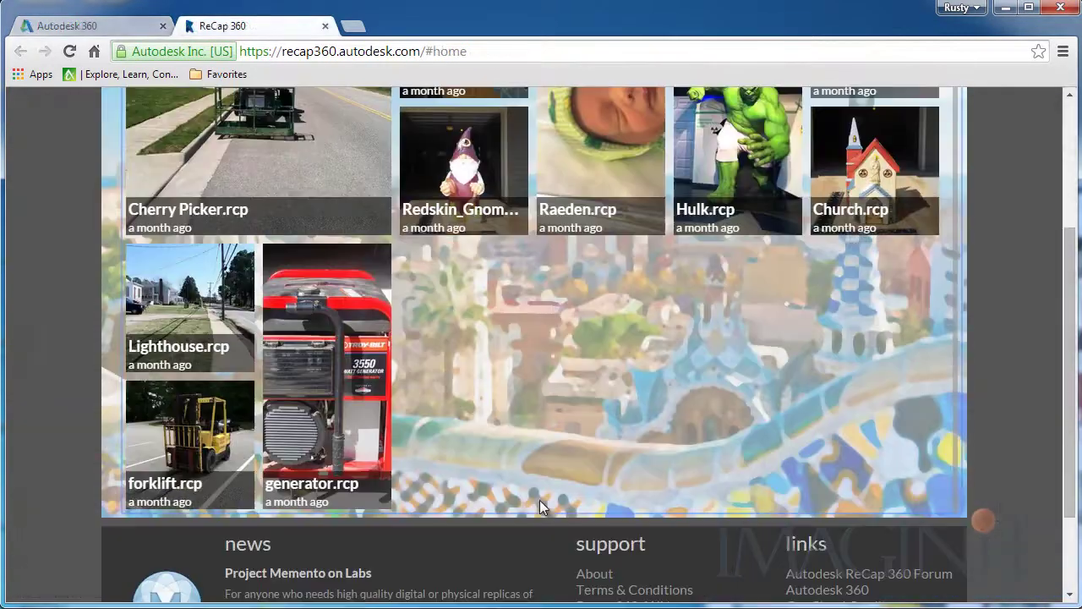
- Orbit the generator scan to inspect its front and back
{"action": "mouse_move", "coordinate": [351, 396]}
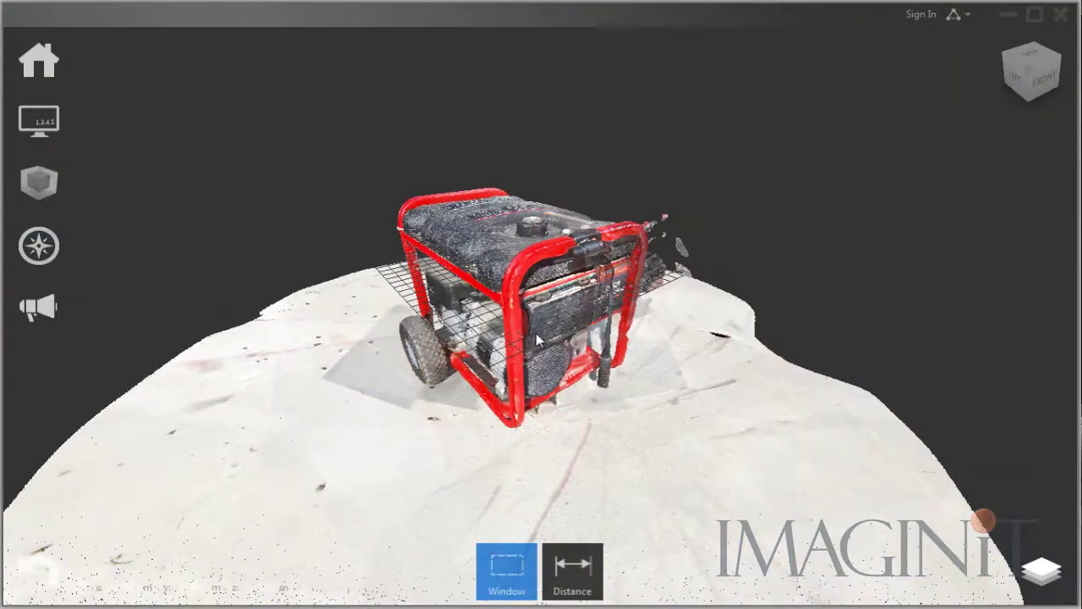
{"action": "left_click_drag", "start_coordinate": [537, 338], "coordinate": [594, 384]}
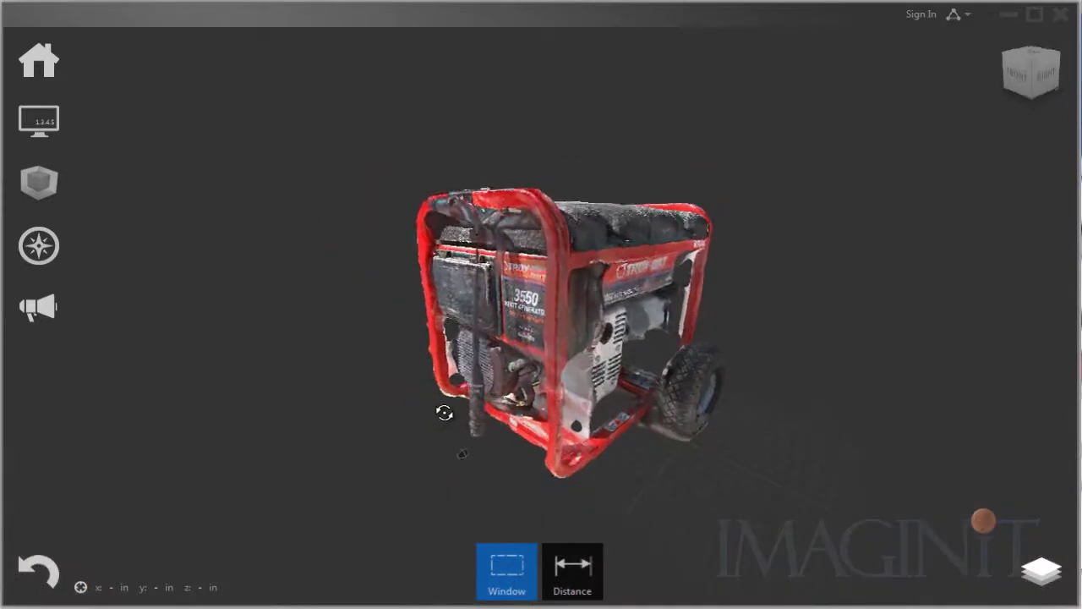
{"action": "left_click_drag", "start_coordinate": [444, 412], "coordinate": [648, 430]}
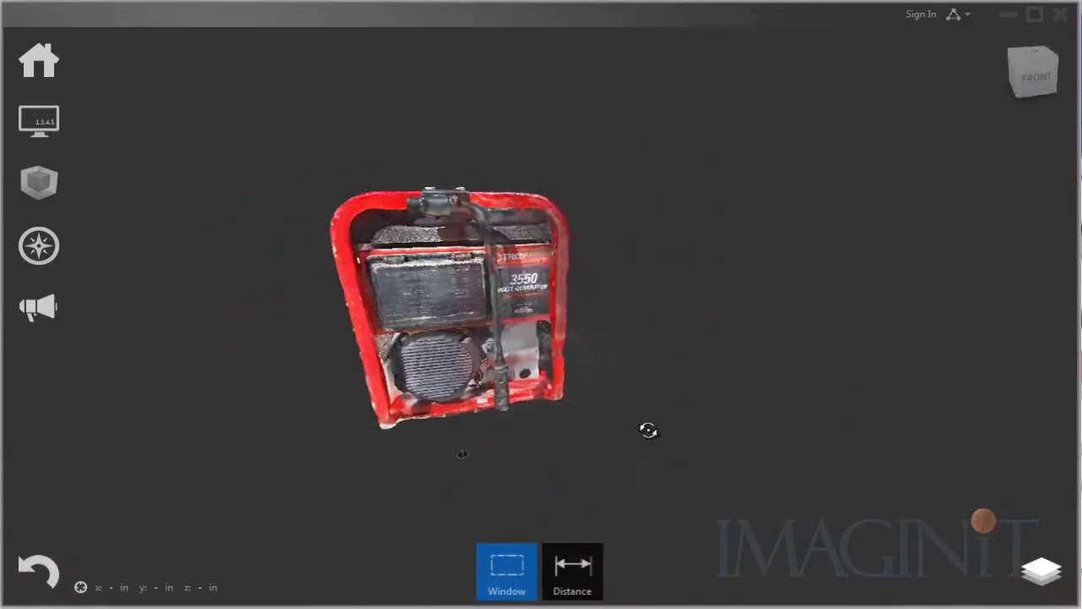
- Relocate the coordinate origin with Display > Update Origin and accept the new point
{"action": "left_click", "coordinate": [37, 124]}
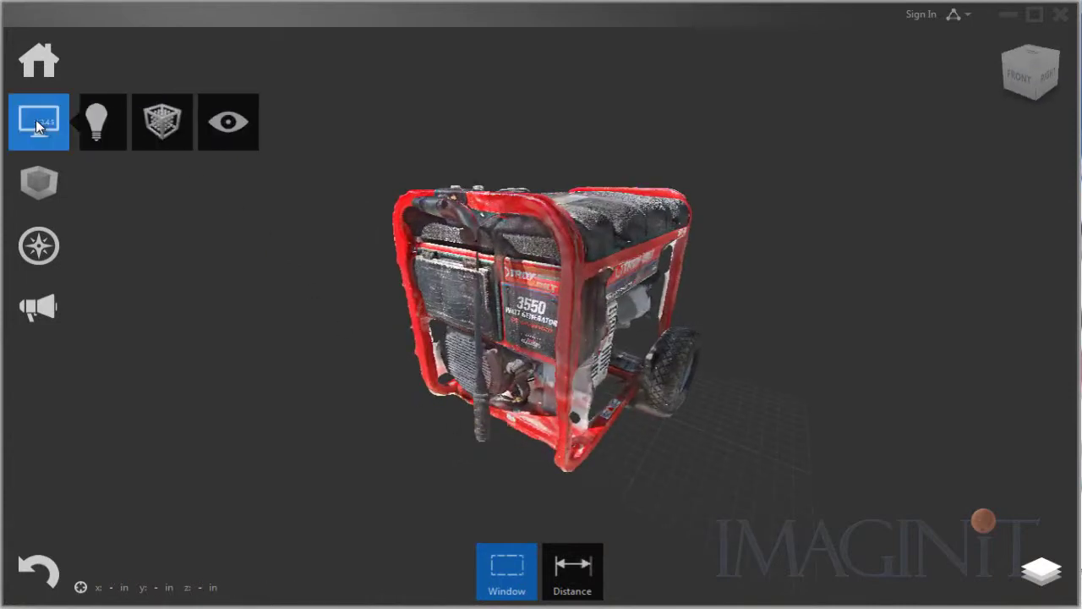
{"action": "mouse_move", "coordinate": [241, 118]}
{"action": "left_click", "coordinate": [244, 253]}
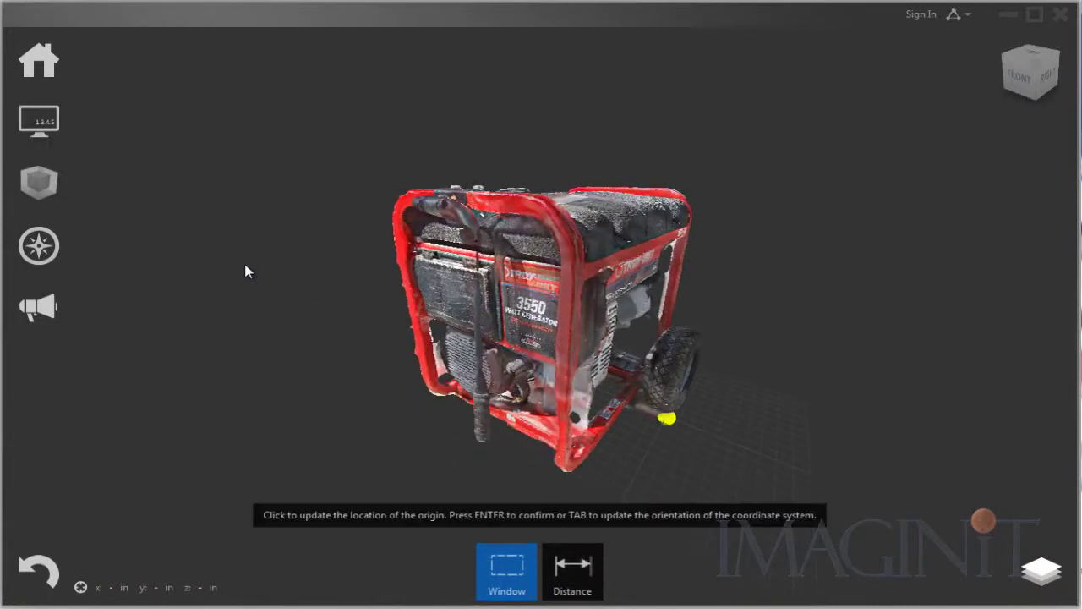
{"action": "key", "text": "Tab"}
{"action": "left_click_drag", "start_coordinate": [849, 415], "coordinate": [826, 393]}
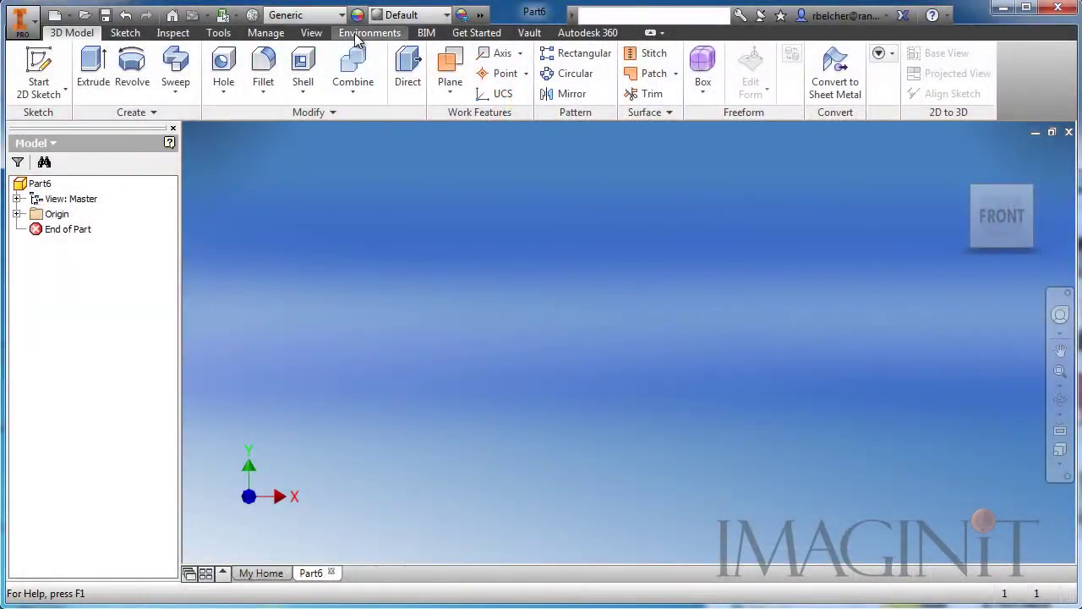
- Attach Generator.rcs at the origin, rotated -90 and scaled to .0312
{"action": "left_click", "coordinate": [265, 33]}
{"action": "left_click", "coordinate": [548, 78]}
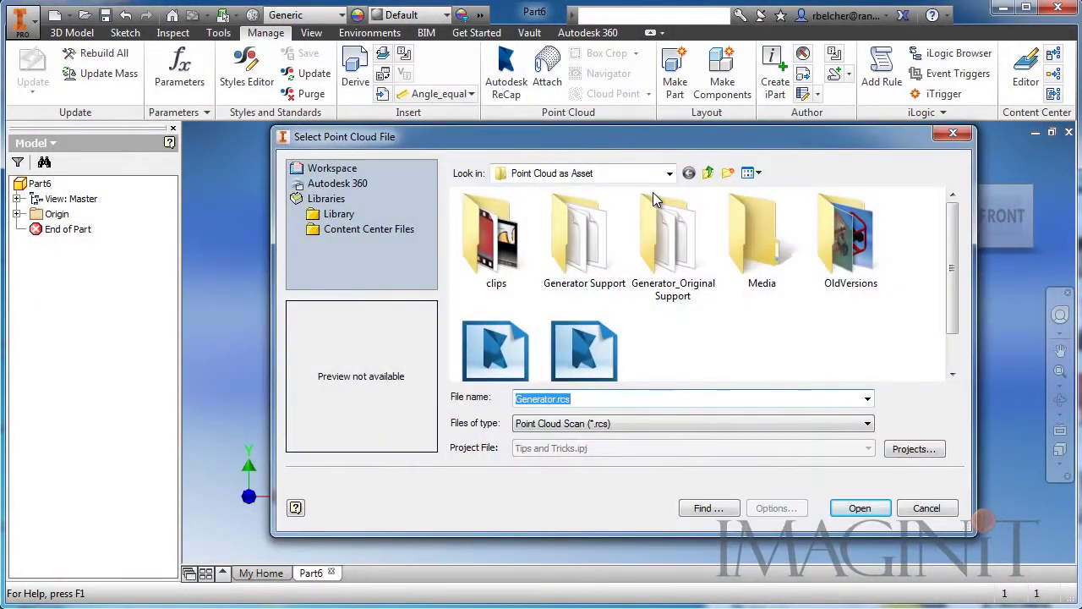
{"action": "scroll", "coordinate": [952, 272], "scroll_direction": "down", "scroll_amount": 2}
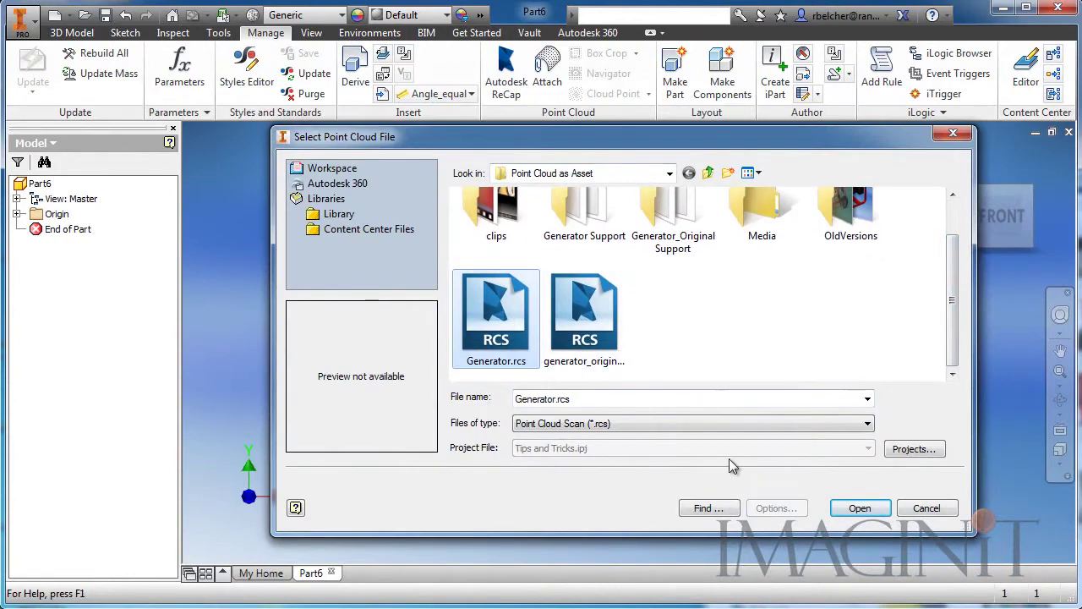
{"action": "left_click", "coordinate": [860, 507]}
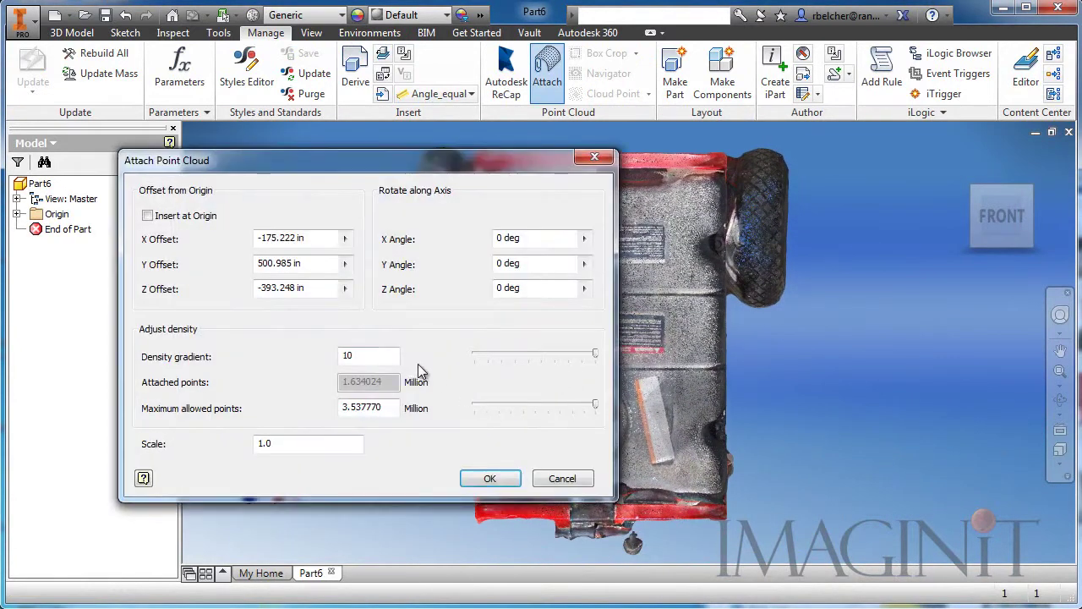
{"action": "left_click", "coordinate": [148, 215]}
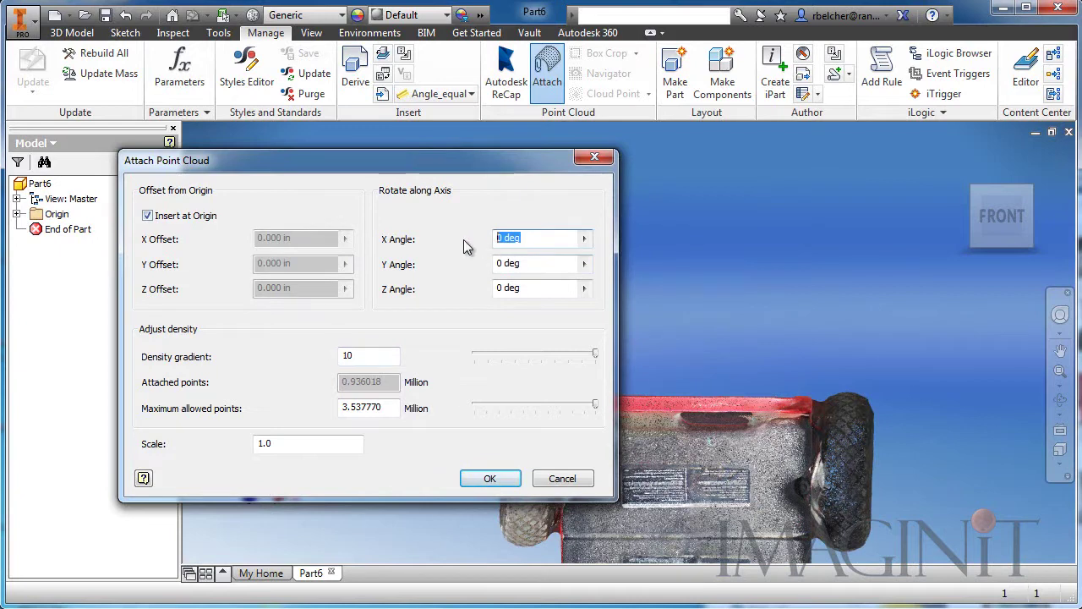
{"action": "type", "text": "-90"}
{"action": "left_click", "coordinate": [256, 443]}
{"action": "type", "text": ".0312"}
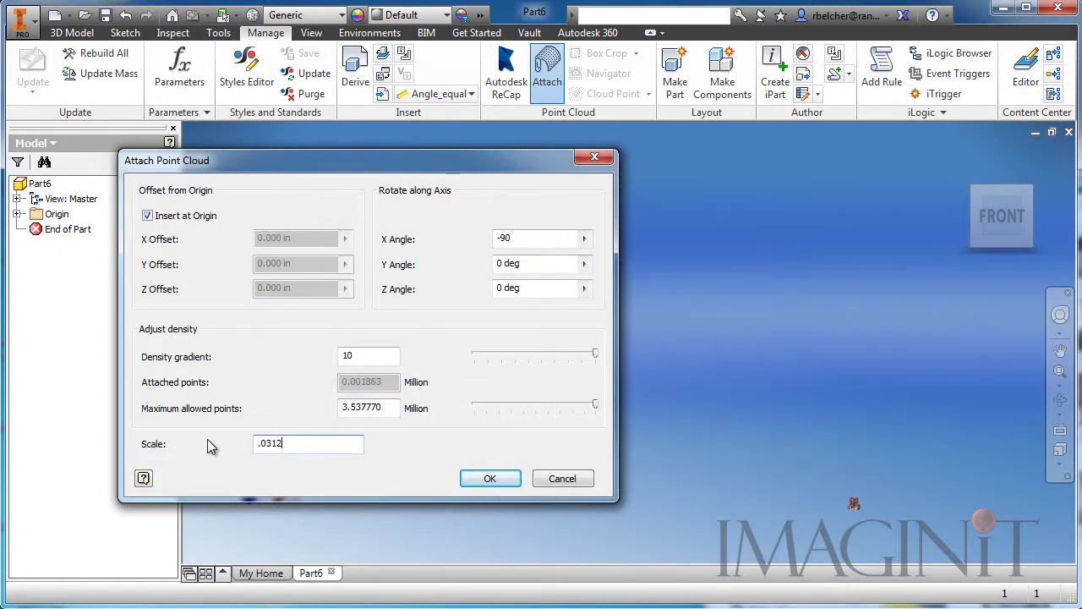
{"action": "left_click", "coordinate": [490, 478]}
- Place Work Point1 on the generator's red frame
{"action": "key", "text": "Home"}
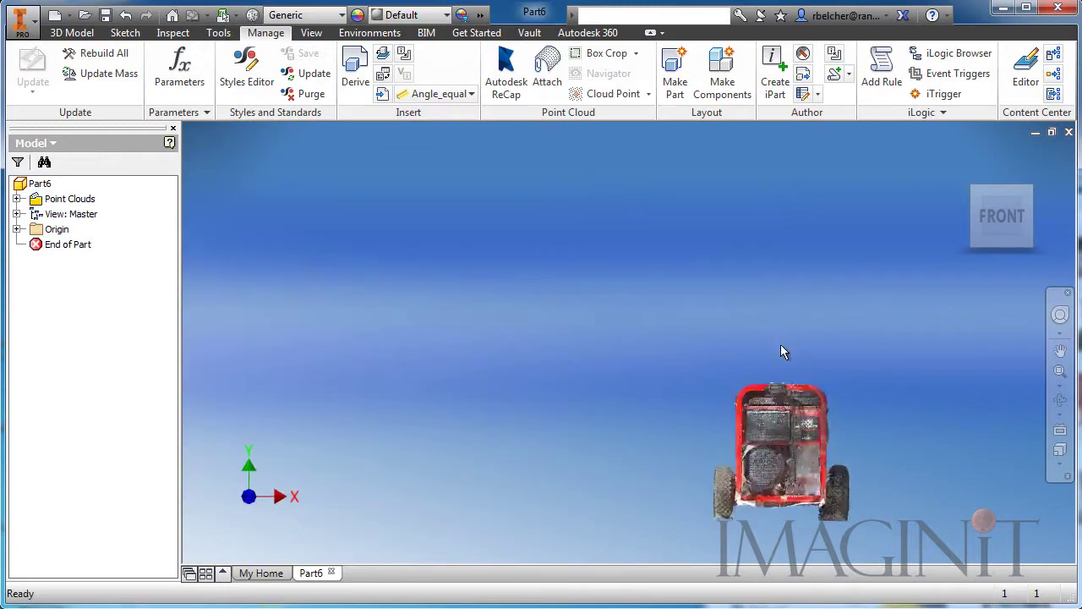
{"action": "left_click_drag", "start_coordinate": [871, 302], "coordinate": [710, 220]}
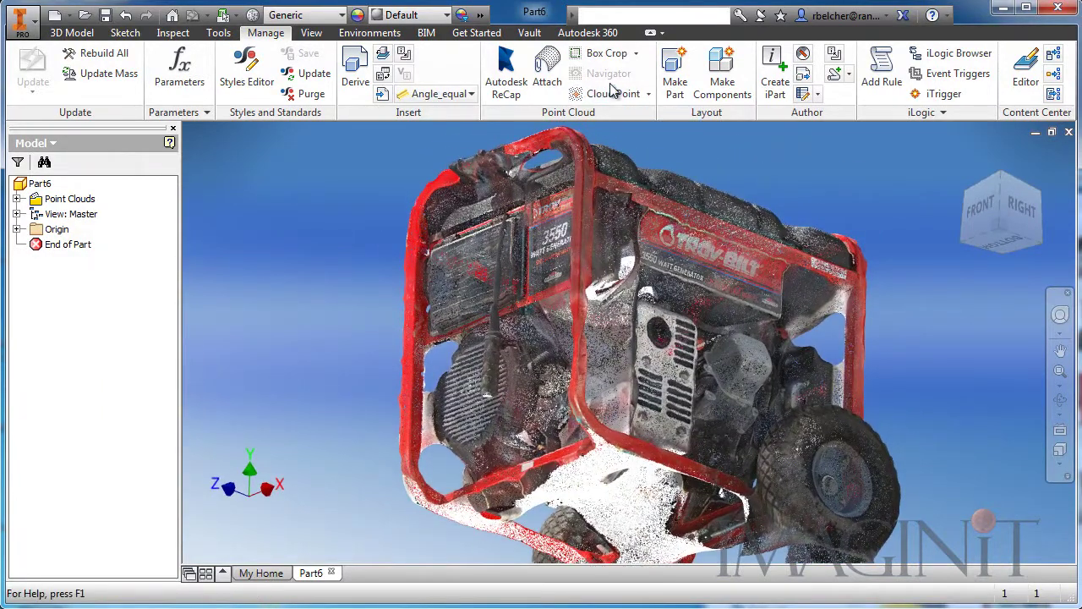
{"action": "left_click", "coordinate": [587, 204]}
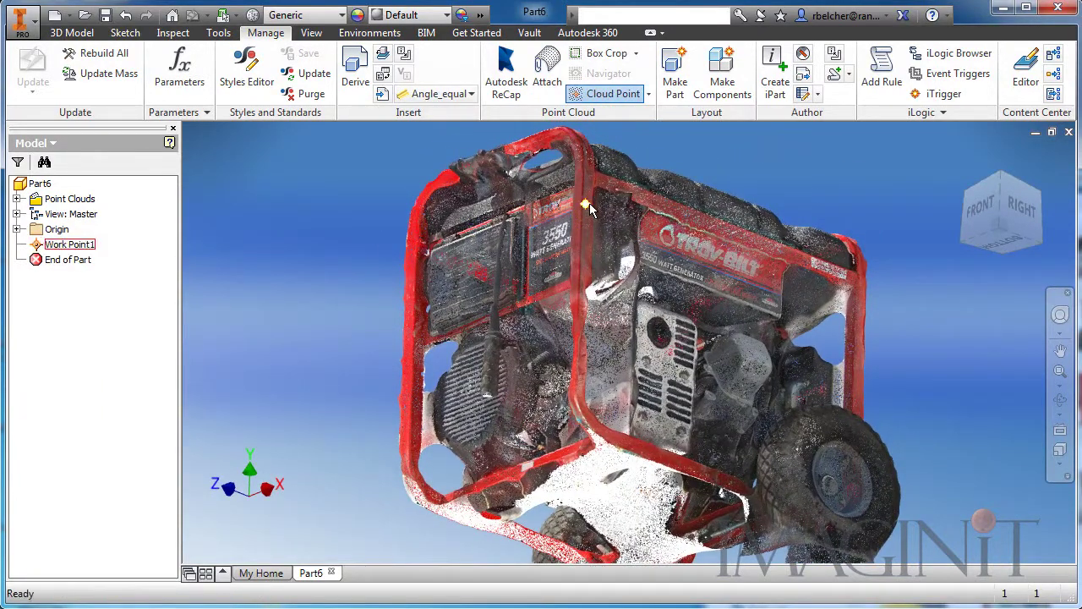
- Measure from Work Point1 to the frame edge (15.891 in), then restore the home view
{"action": "left_click", "coordinate": [218, 34]}
{"action": "left_click", "coordinate": [28, 72]}
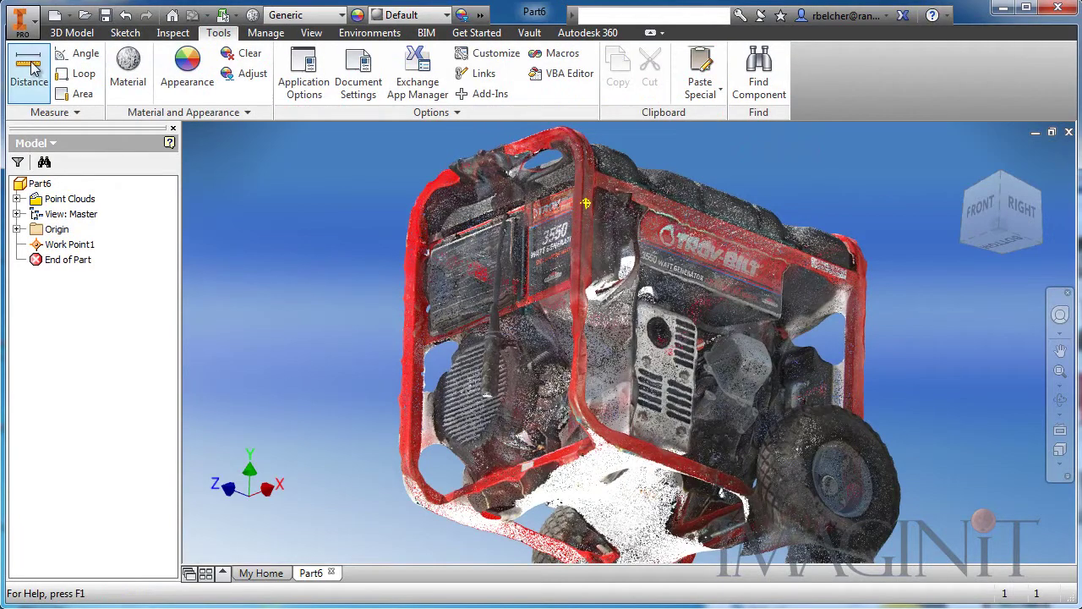
{"action": "left_click", "coordinate": [590, 208]}
{"action": "middle_click_drag", "start_coordinate": [589, 209], "coordinate": [616, 340], "text": "shift"}
{"action": "left_click", "coordinate": [681, 290]}
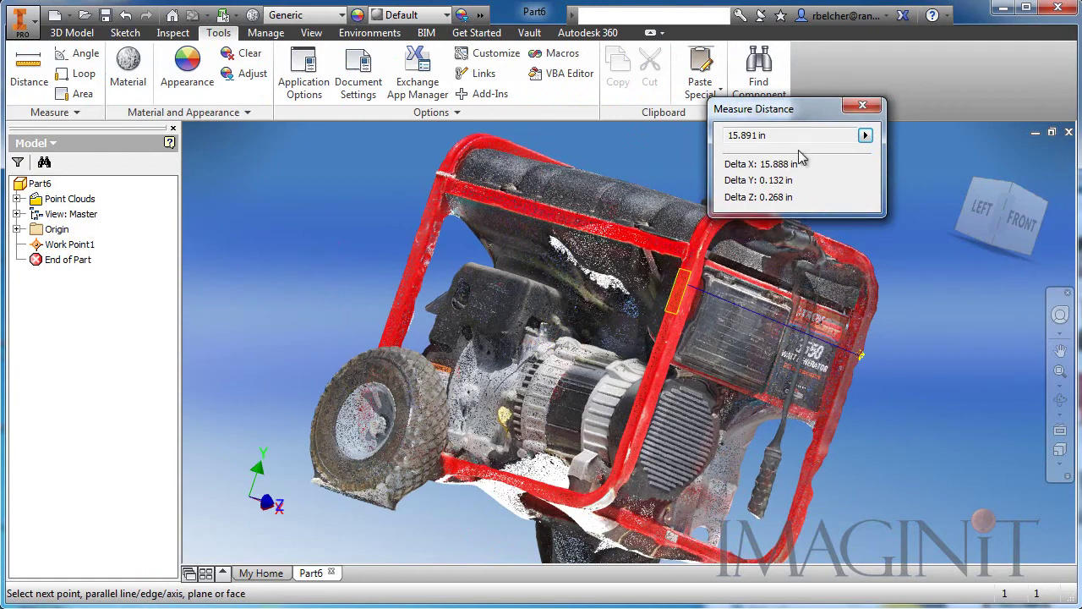
{"action": "left_click", "coordinate": [862, 105]}
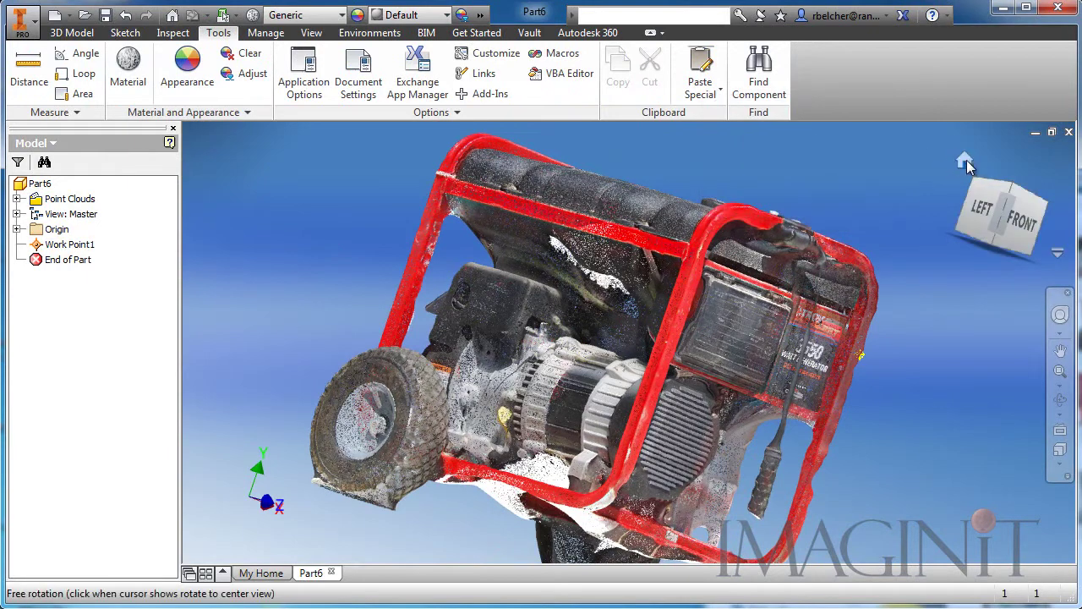
{"action": "left_click", "coordinate": [965, 160]}
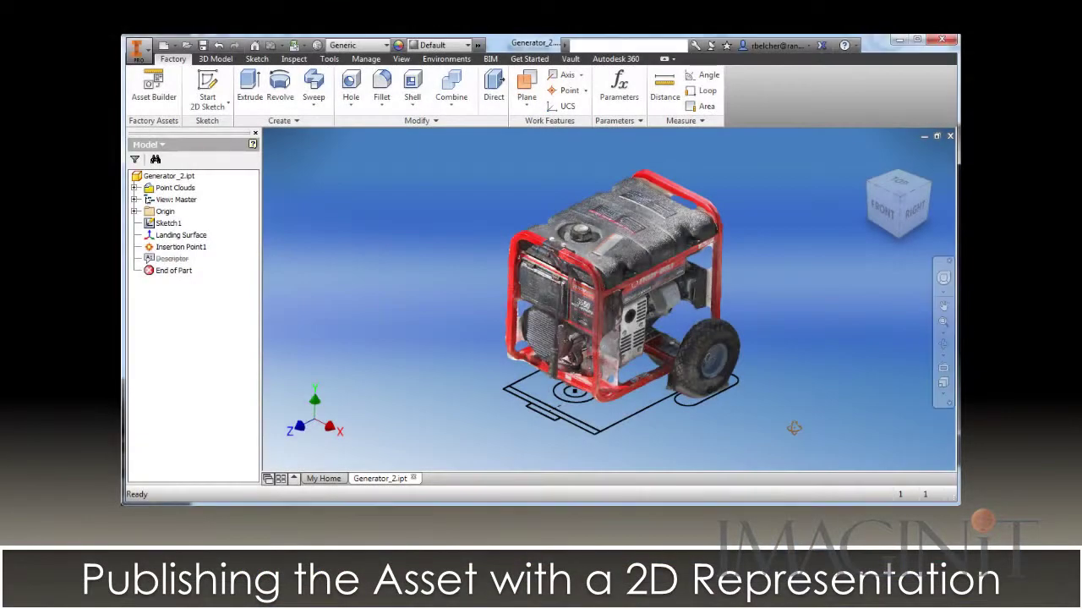
- Orbit Generator_2 to a front-right view and launch Asset Builder from the Factory tab
{"action": "left_click_drag", "start_coordinate": [794, 426], "coordinate": [770, 400]}
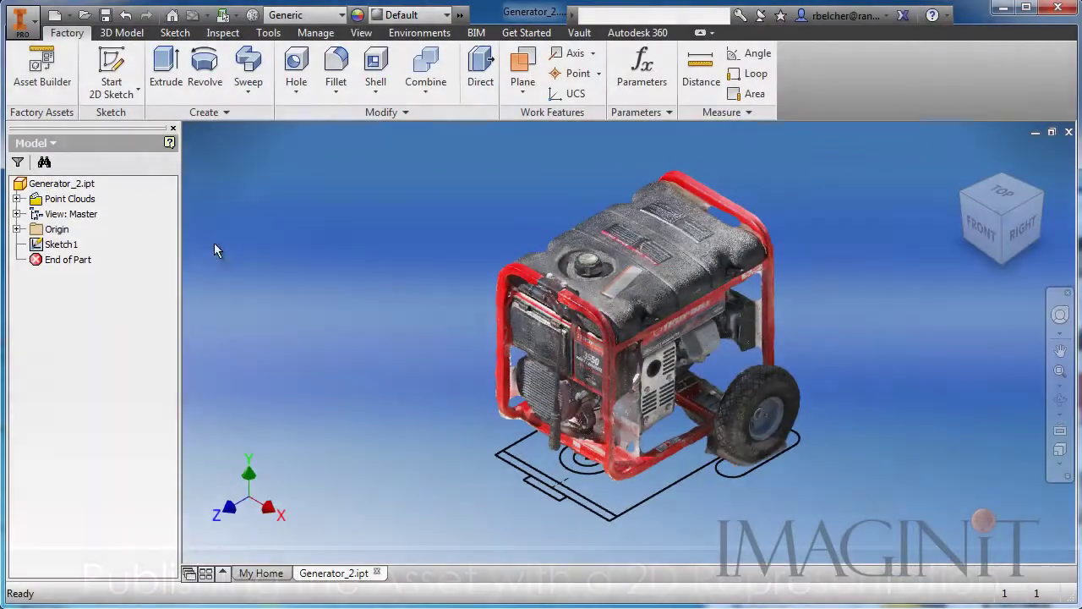
{"action": "left_click", "coordinate": [41, 67]}
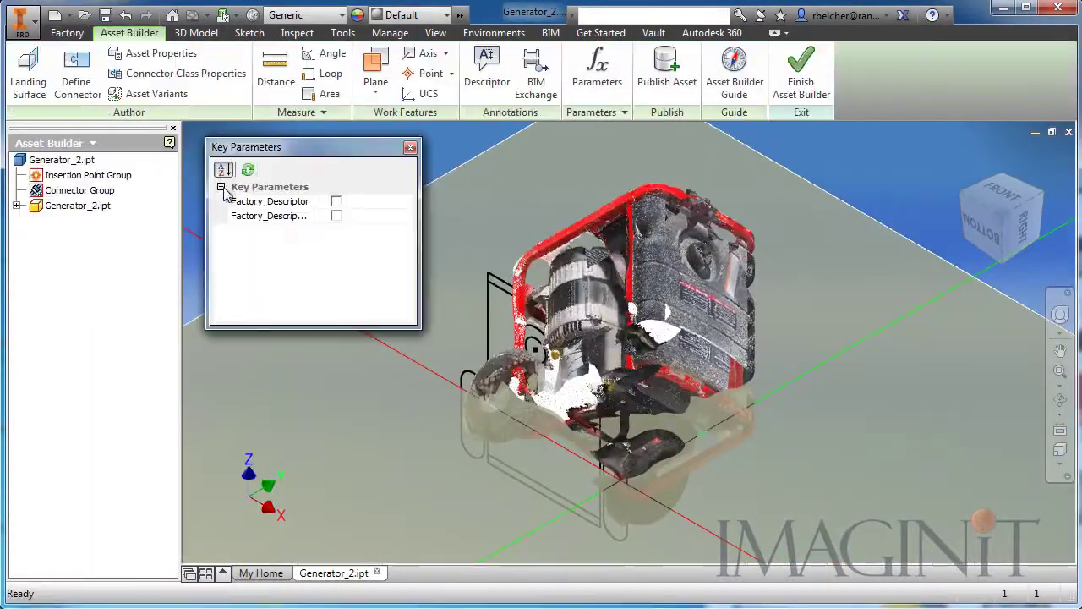
- Define the landing surface on the Origin XZ Plane with an insertion point
{"action": "left_click", "coordinate": [410, 149]}
{"action": "left_click", "coordinate": [30, 80]}
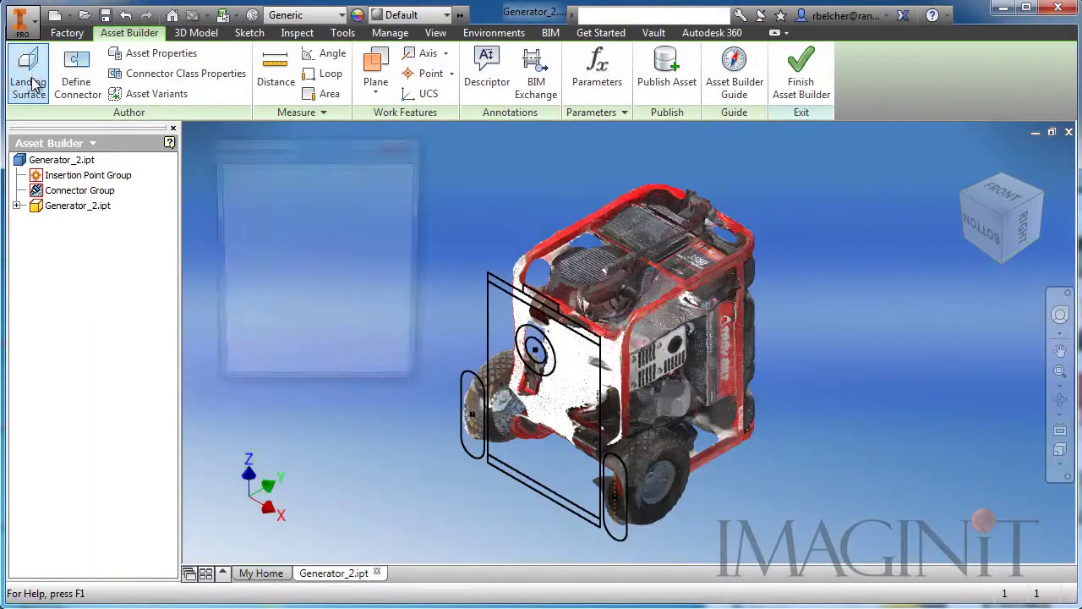
{"action": "left_click", "coordinate": [17, 205]}
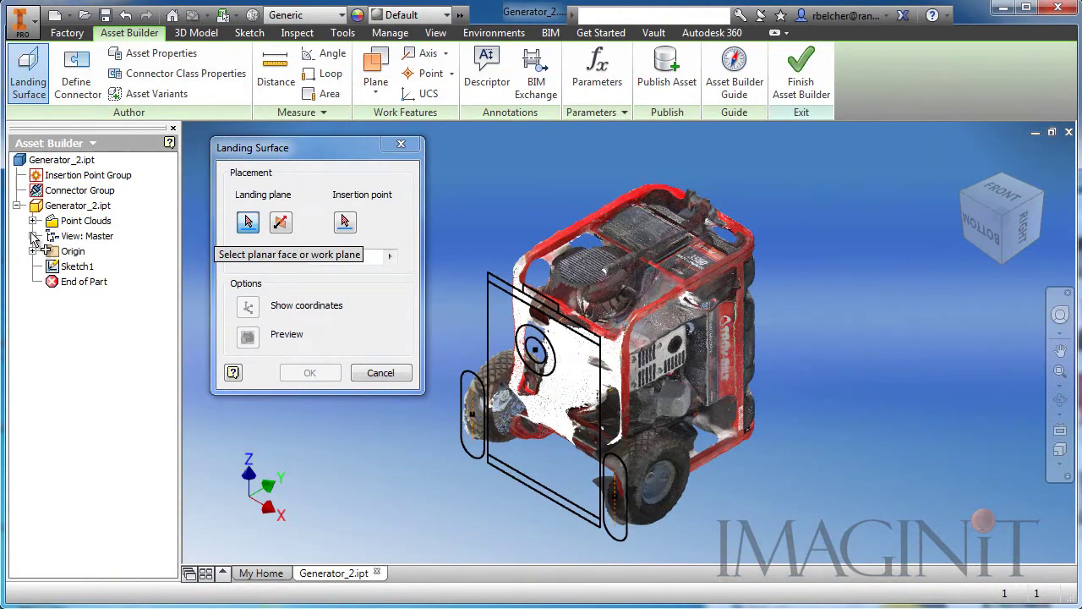
{"action": "left_click", "coordinate": [33, 252]}
{"action": "left_click", "coordinate": [91, 284]}
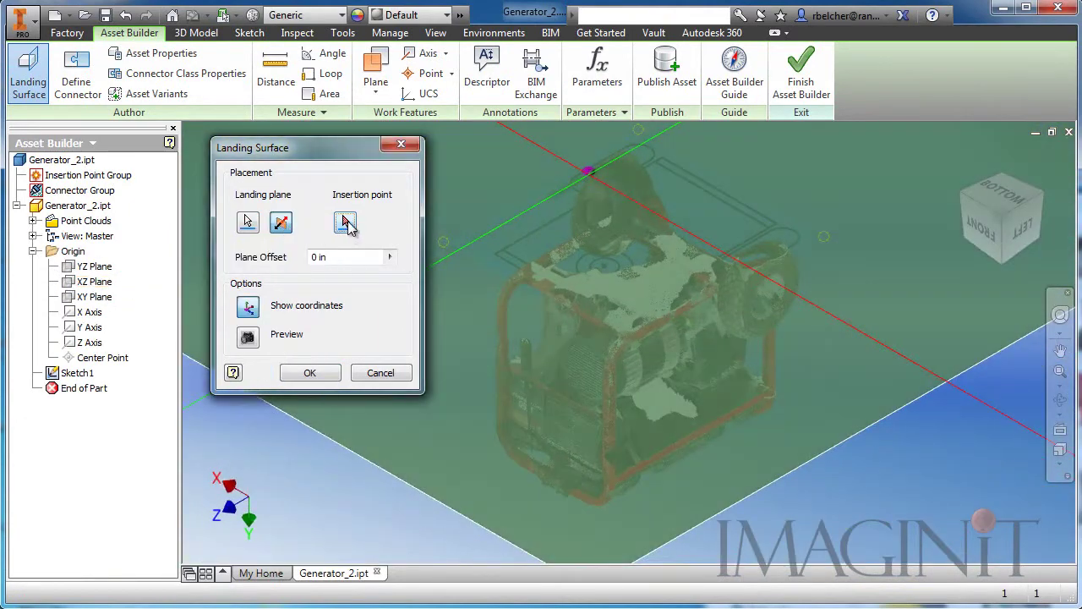
{"action": "left_click", "coordinate": [346, 224]}
{"action": "middle_click_drag", "start_coordinate": [592, 339], "coordinate": [660, 312], "text": "shift"}
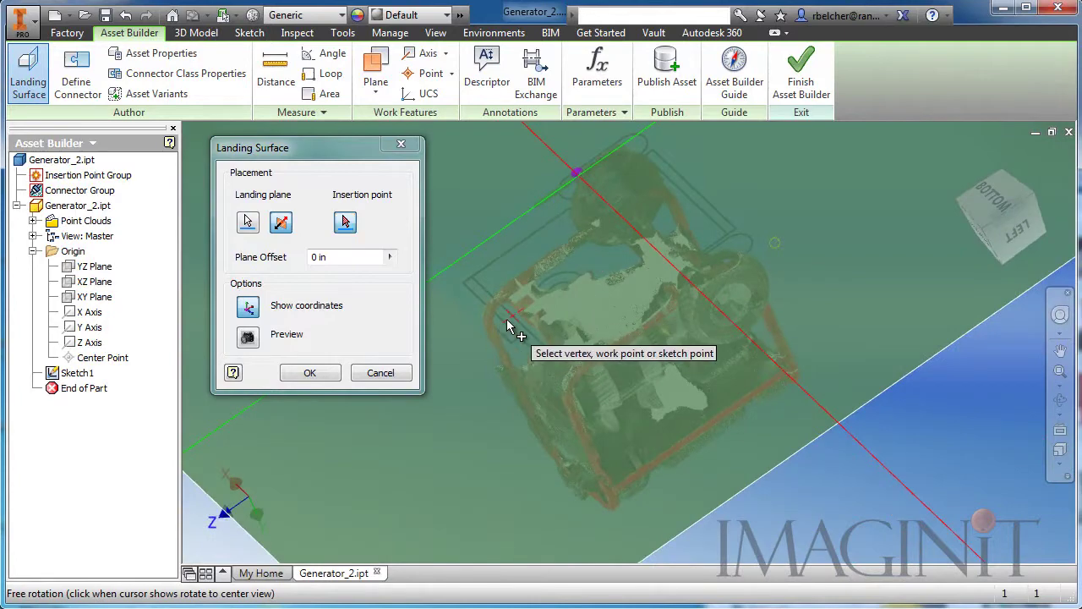
{"action": "left_click", "coordinate": [310, 373]}
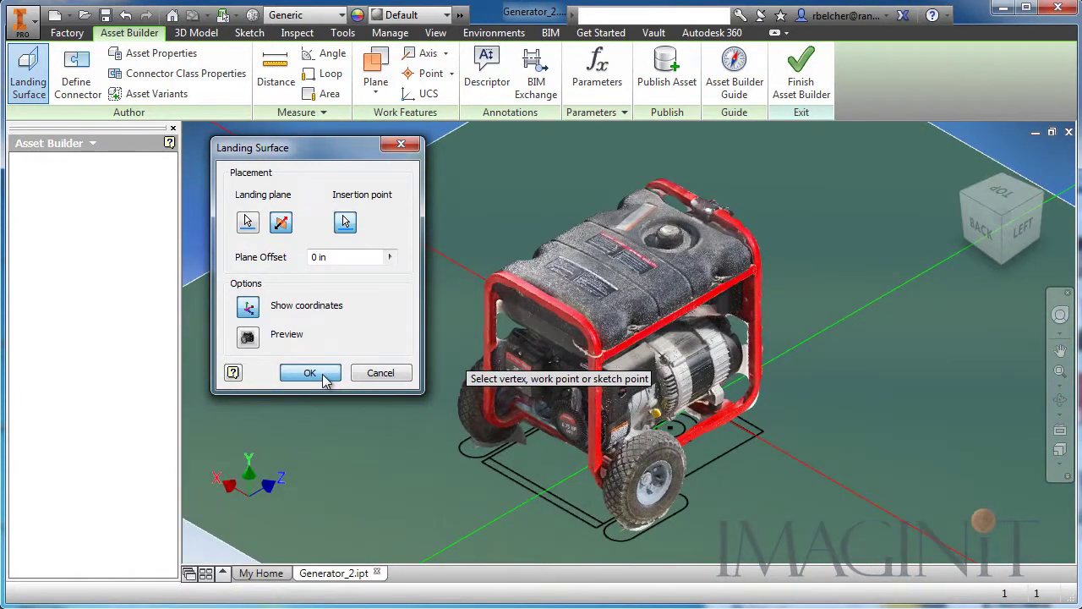
- In Publish Asset 2D Options, enable Publish Sketch and choose Sketch1
{"action": "left_click_drag", "start_coordinate": [378, 145], "coordinate": [383, 93]}
{"action": "left_click", "coordinate": [317, 123]}
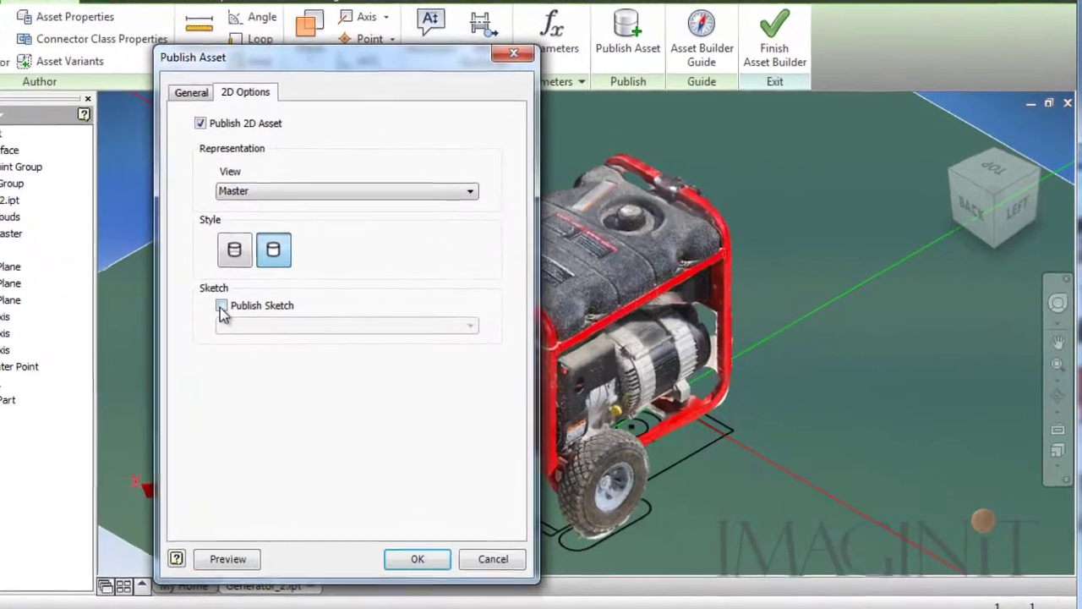
{"action": "left_click", "coordinate": [296, 317]}
{"action": "left_click", "coordinate": [240, 325]}
{"action": "left_click", "coordinate": [221, 343]}
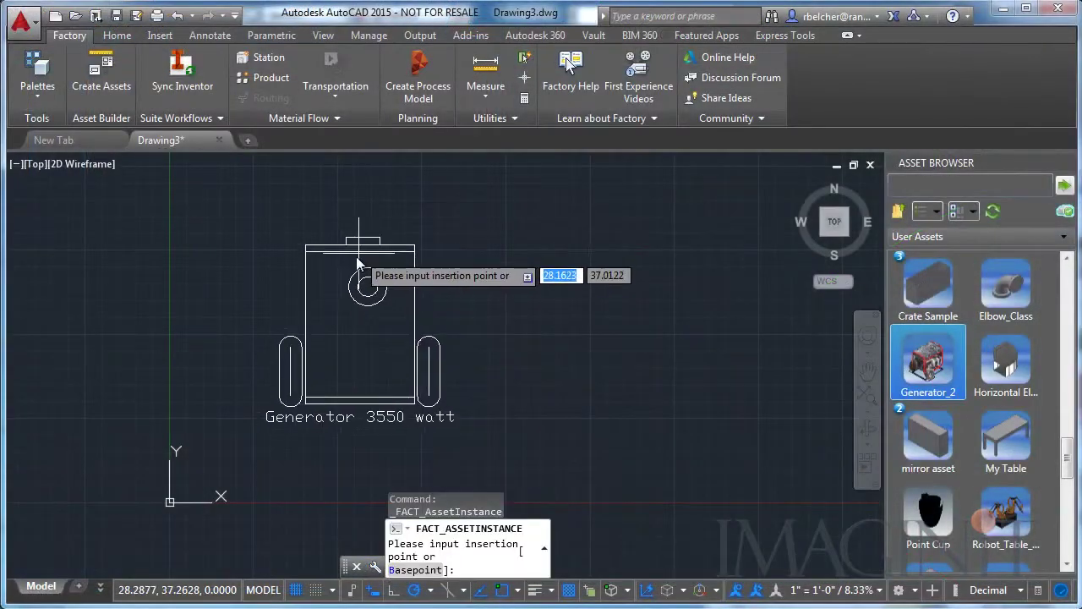
- Place the Generator_2 asset in the drawing rotated 90 degrees
{"action": "left_click", "coordinate": [355, 297]}
{"action": "left_click", "coordinate": [350, 212]}
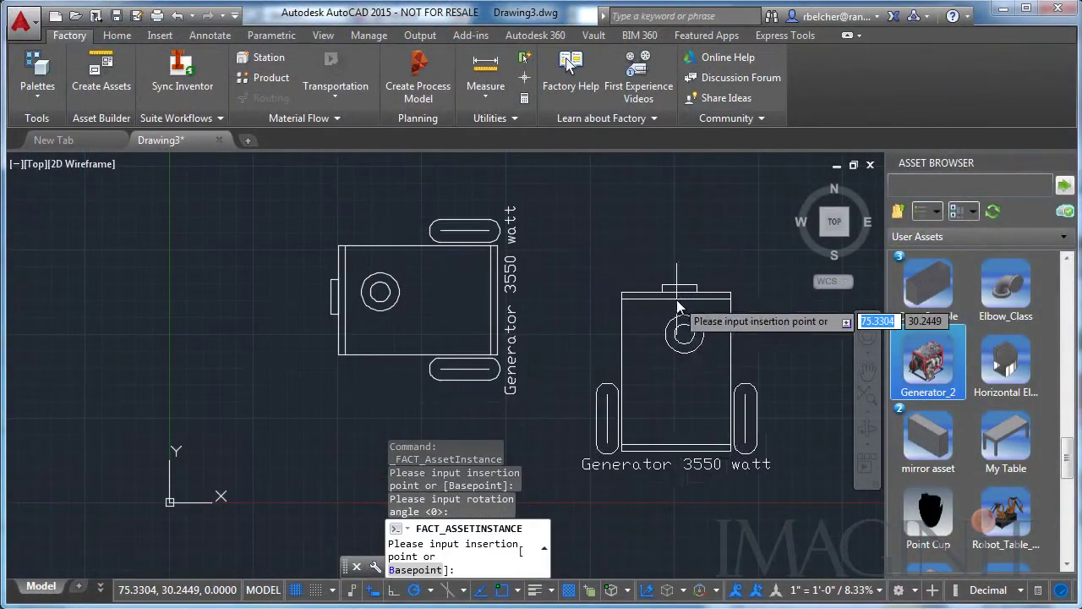
{"action": "key", "text": "Escape"}
- Set the Generator 3550 watt label rotation to 0 and move it beneath the footprint
{"action": "left_click", "coordinate": [526, 343]}
{"action": "double_click", "coordinate": [512, 337]}
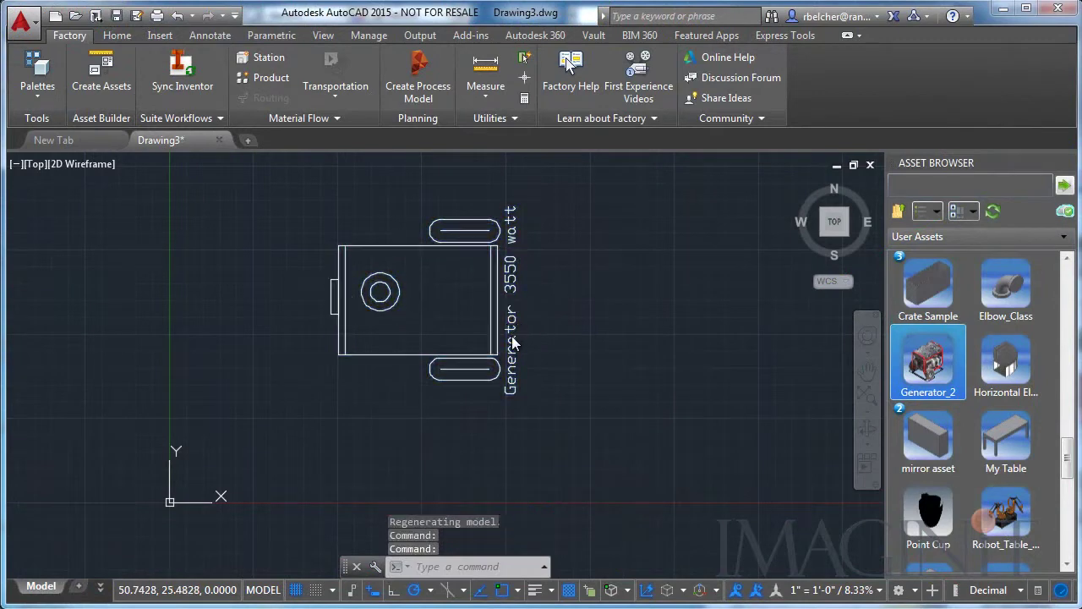
{"action": "left_click", "coordinate": [484, 317]}
{"action": "left_click_drag", "start_coordinate": [507, 412], "coordinate": [624, 425]}
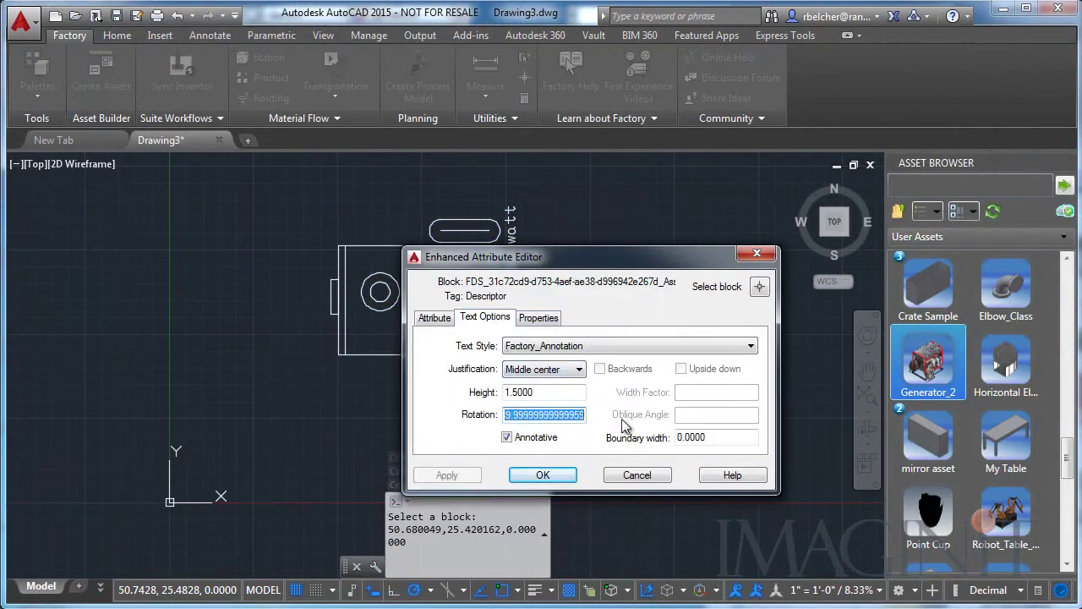
{"action": "type", "text": "0"}
{"action": "left_click", "coordinate": [543, 476]}
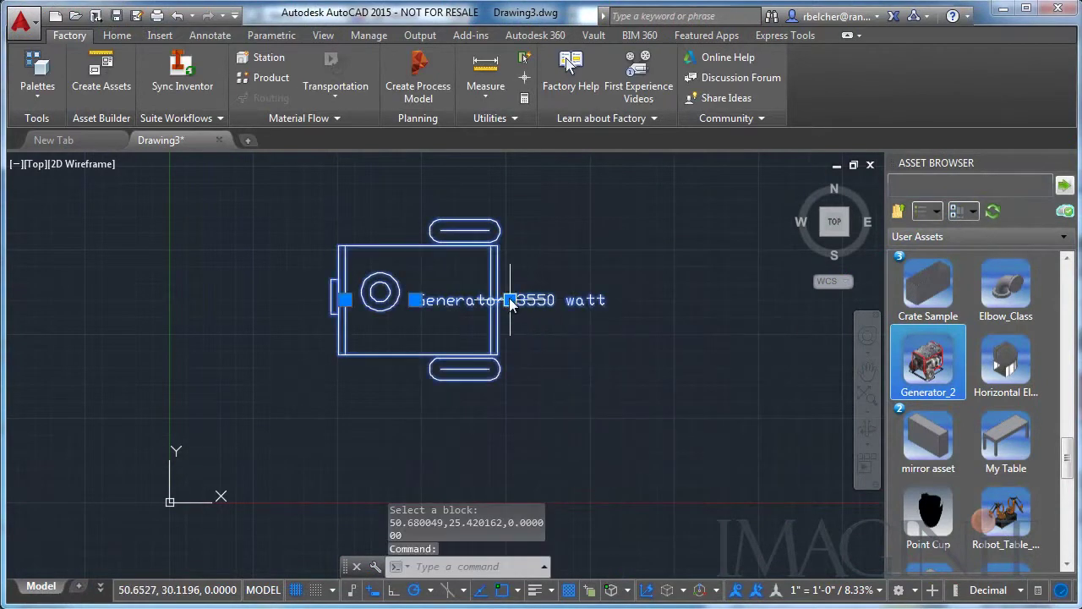
{"action": "left_click", "coordinate": [506, 297]}
{"action": "left_click", "coordinate": [495, 297]}
{"action": "key", "text": "Escape"}
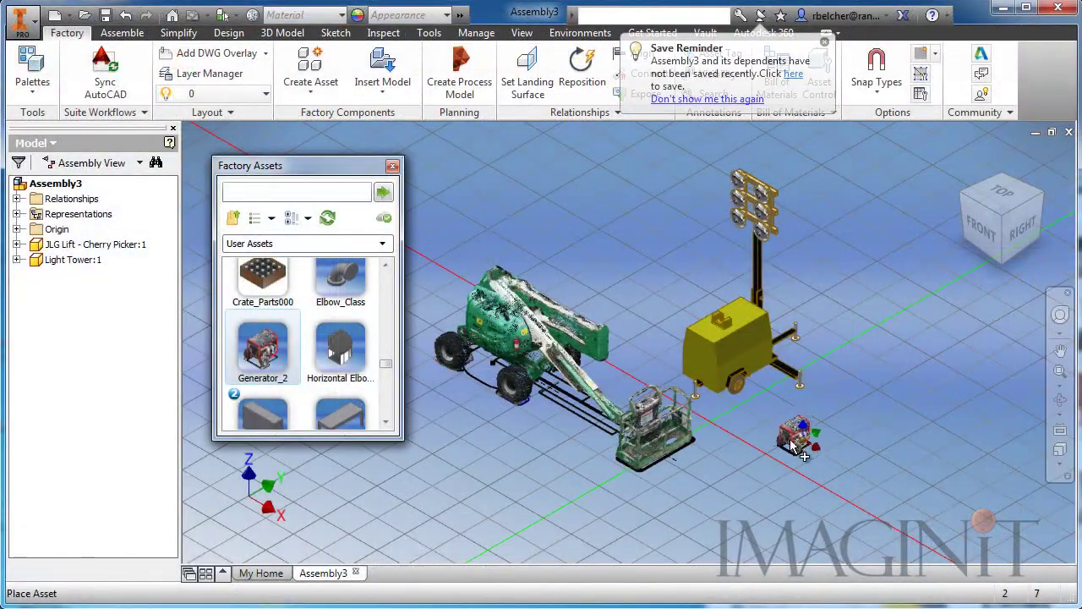
- Place the Generator_2 asset in Assembly3 and reposition it on the floor
{"action": "scroll", "coordinate": [794, 448], "scroll_direction": "down", "scroll_amount": 5}
{"action": "left_click", "coordinate": [824, 397]}
{"action": "left_click_drag", "start_coordinate": [782, 389], "coordinate": [736, 351]}
{"action": "right_click", "coordinate": [701, 401]}
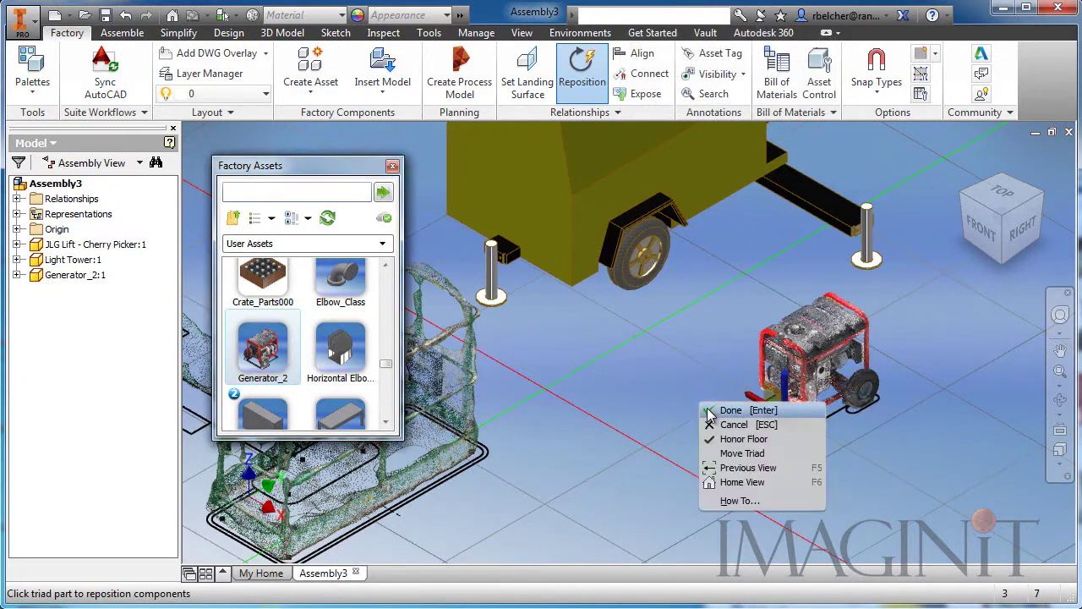
{"action": "left_click", "coordinate": [721, 410]}
{"action": "right_click", "coordinate": [939, 463]}
{"action": "left_click", "coordinate": [849, 496]}
{"action": "left_click_drag", "start_coordinate": [803, 424], "coordinate": [729, 445]}
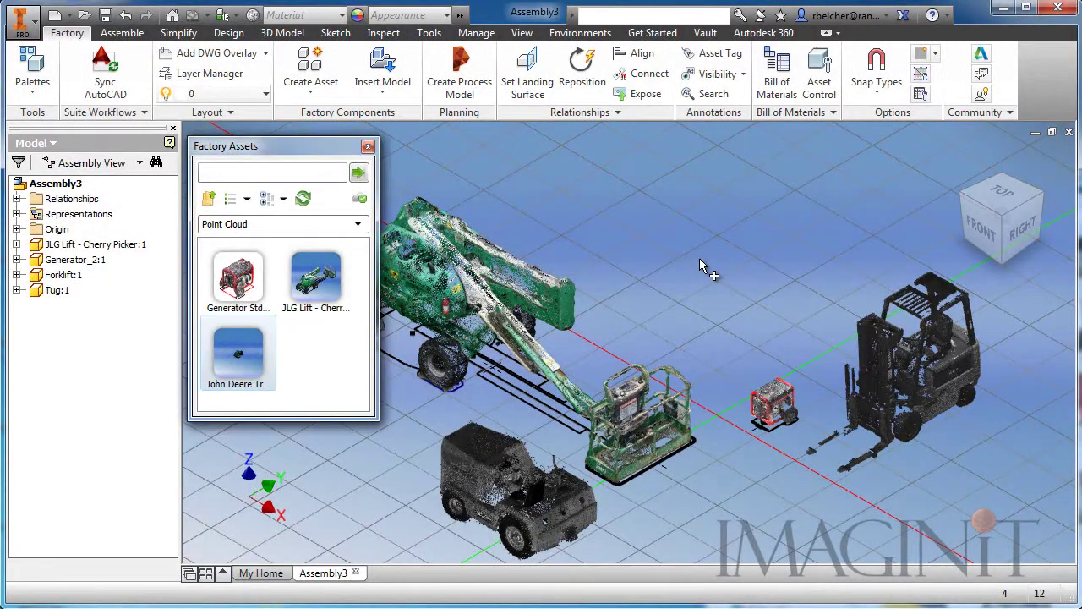
- Place the John Deere tractor rotated 90 degrees and move it down-left
{"action": "left_click_drag", "start_coordinate": [700, 266], "coordinate": [639, 207]}
{"action": "left_click", "coordinate": [736, 273]}
{"action": "left_click_drag", "start_coordinate": [683, 284], "coordinate": [611, 347]}
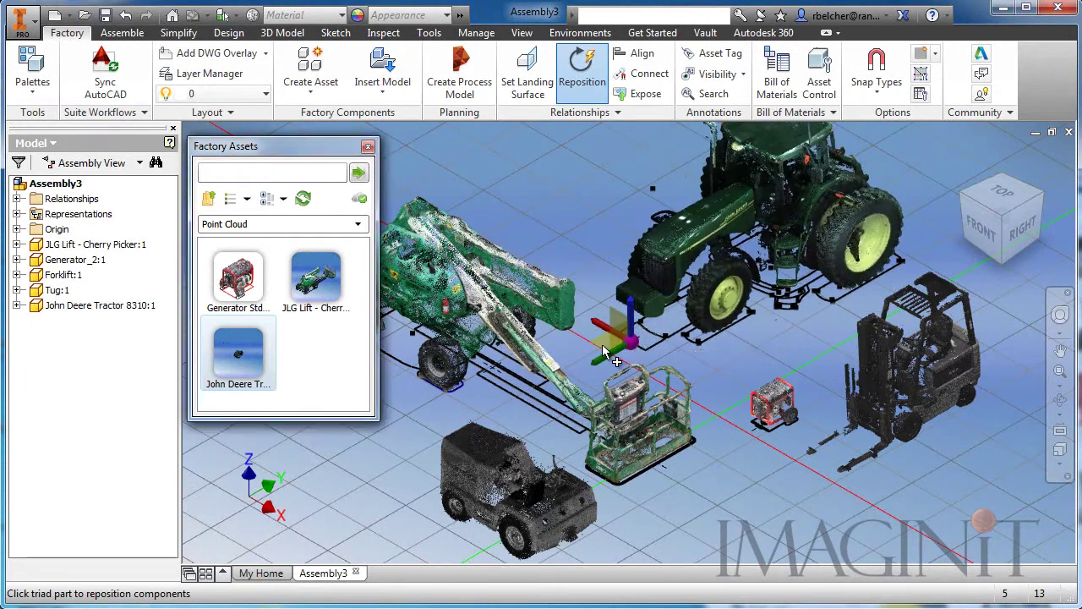